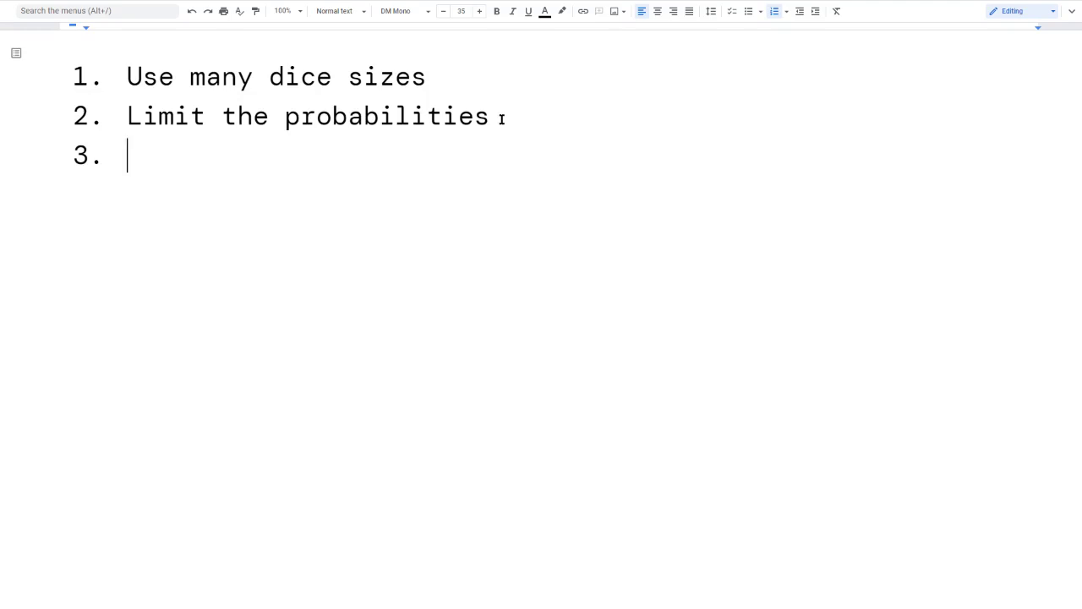
# Type list item 3 as 'Track pass and fail', correcting the typos.
pyautogui.write('Track pss')
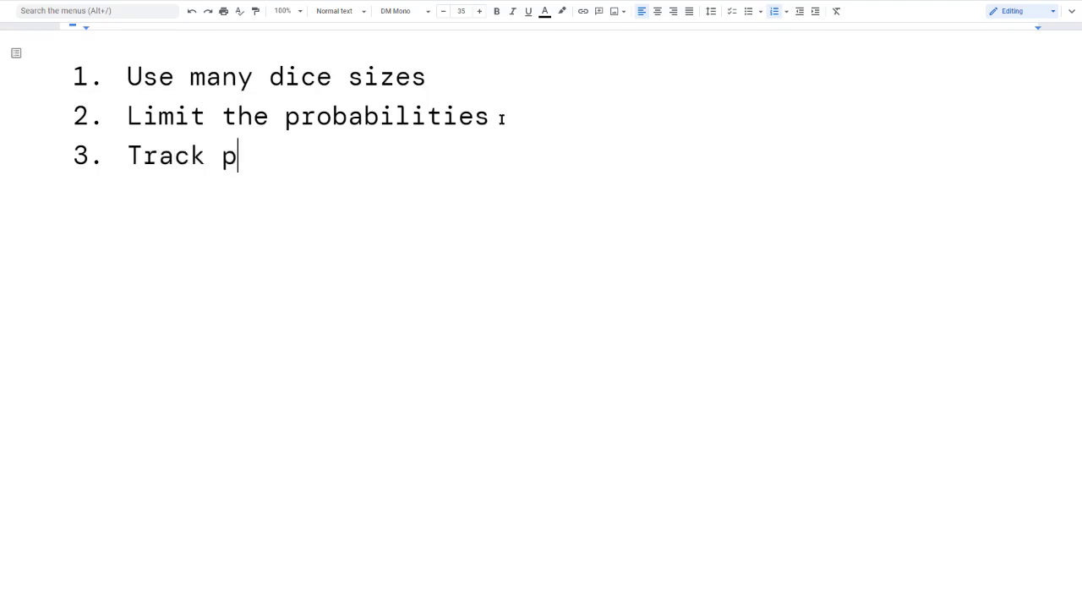
pyautogui.press('BackSpace')
pyautogui.press('BackSpace')
pyautogui.write('ass and fail')
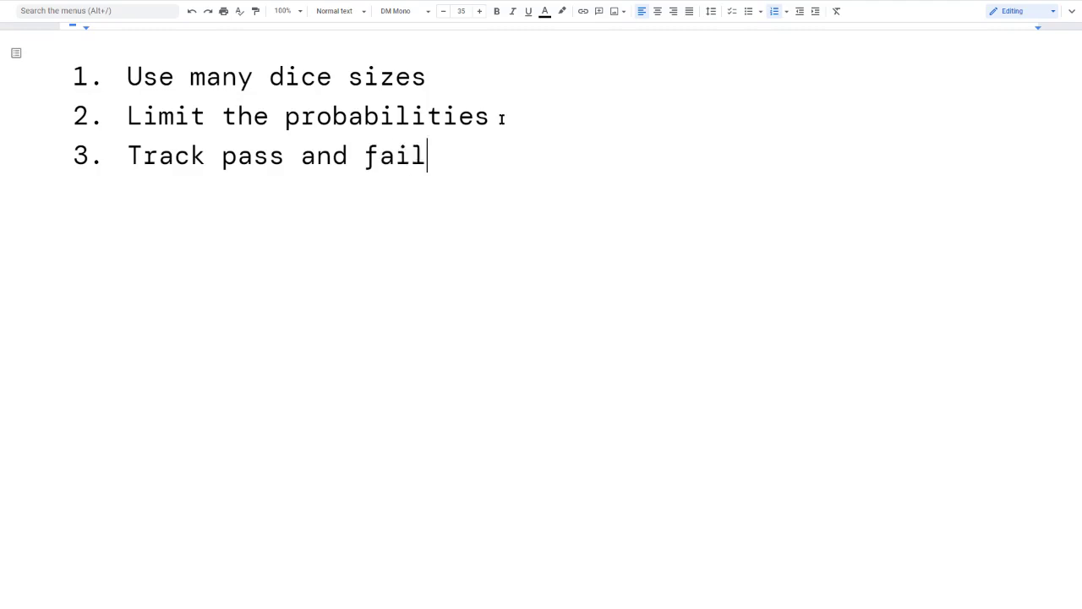
pyautogui.write(' &')
pyautogui.press('BackSpace')
pyautogui.press('BackSpace')
pyautogui.press('BackSpace')
# Add items 4 and 5: 'Progress & Damage' and 'Static Process'.
pyautogui.press('Return')
pyautogui.write('Progress')
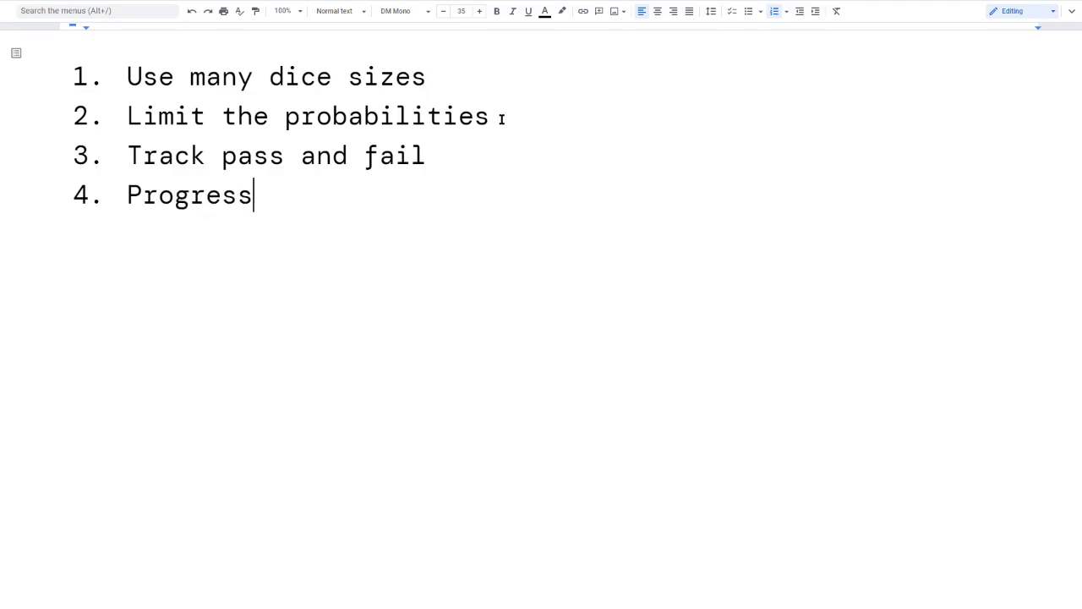
pyautogui.write(' & Damage')
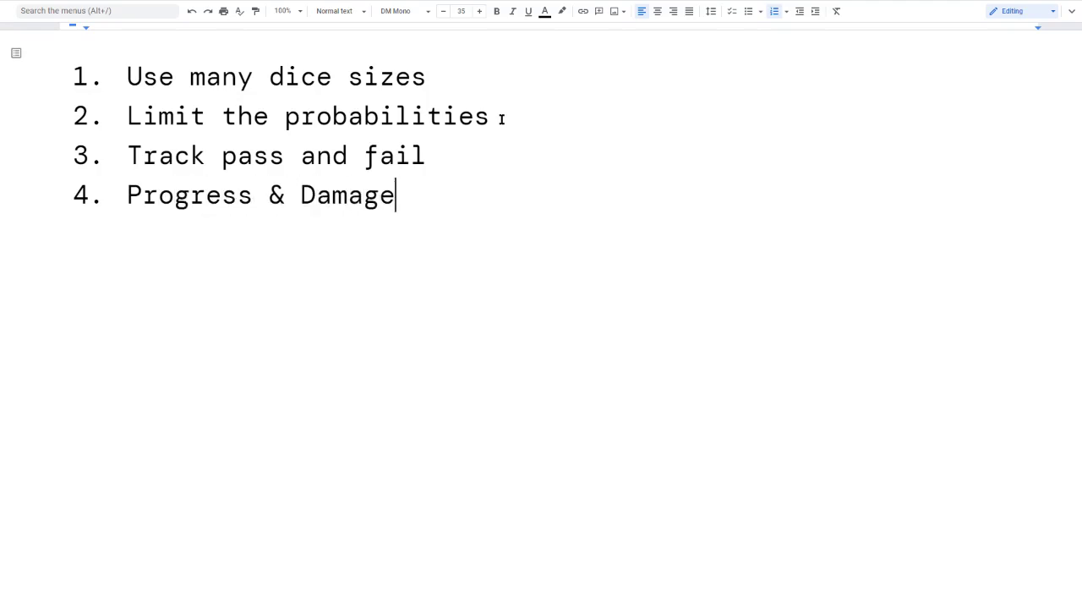
pyautogui.press('Return')
pyautogui.write('Static Process')
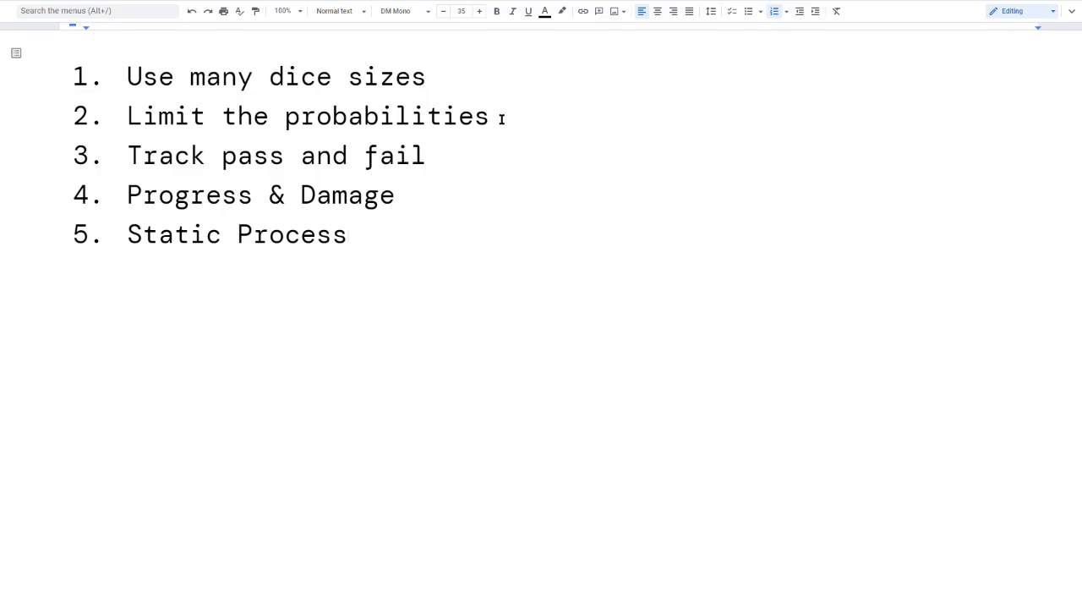
pyautogui.moveTo(143, 78); pyautogui.dragTo(409, 66)
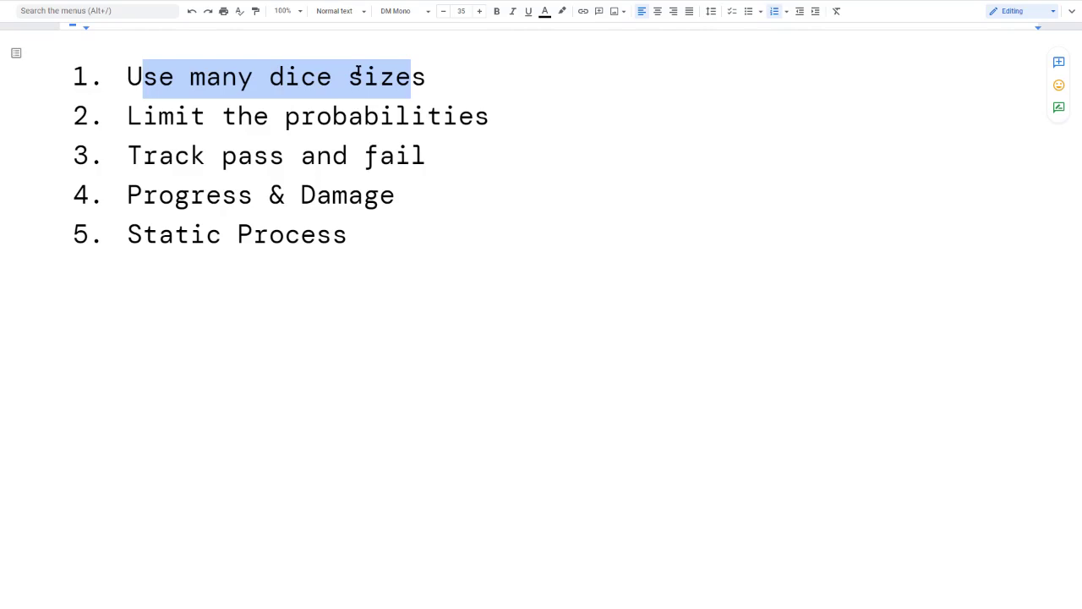
# Start a new line after 'Static Process' below the list.
pyautogui.click(394, 236)
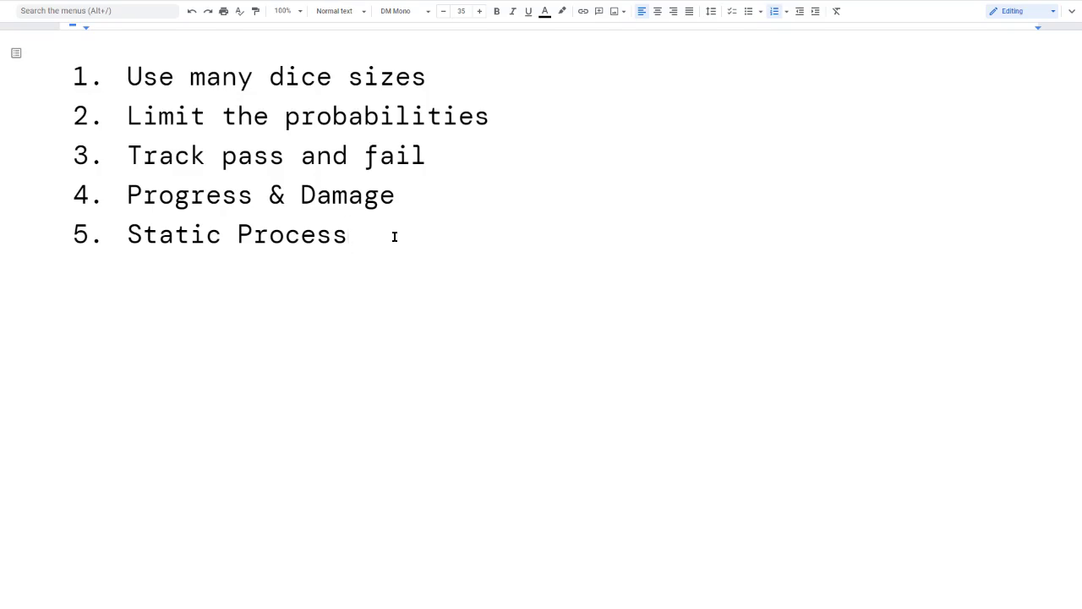
pyautogui.press('Return')
pyautogui.press('Return')
# Type the lines 'Inspiration', 'ICRPG' and 'TN is set per scene' beneath the list.
pyautogui.write('Inspiration')
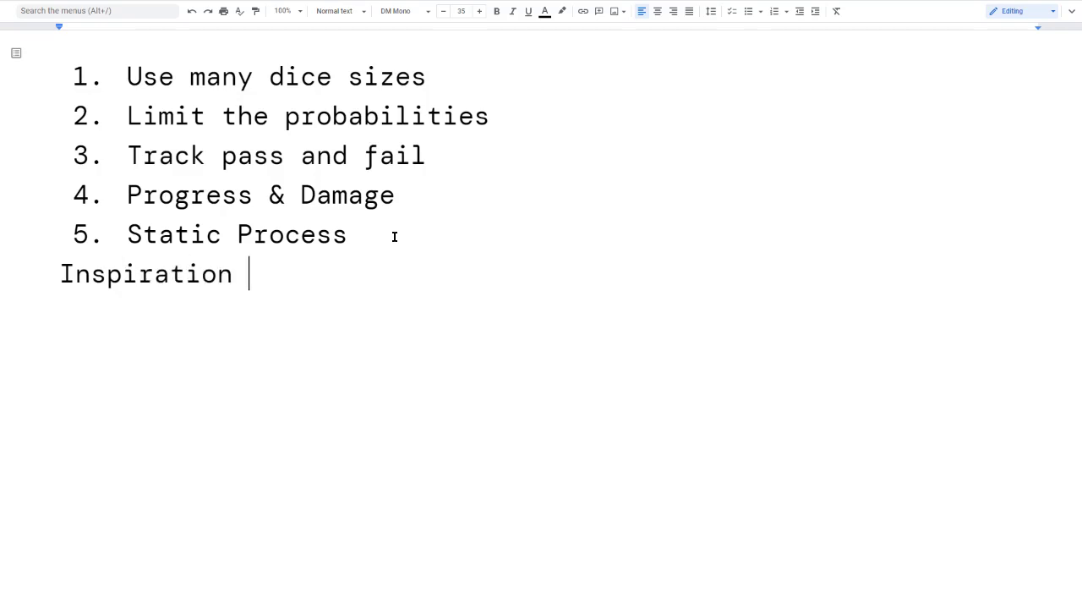
pyautogui.press('BackSpace')
pyautogui.press('Return')
pyautogui.write('ICRPG')
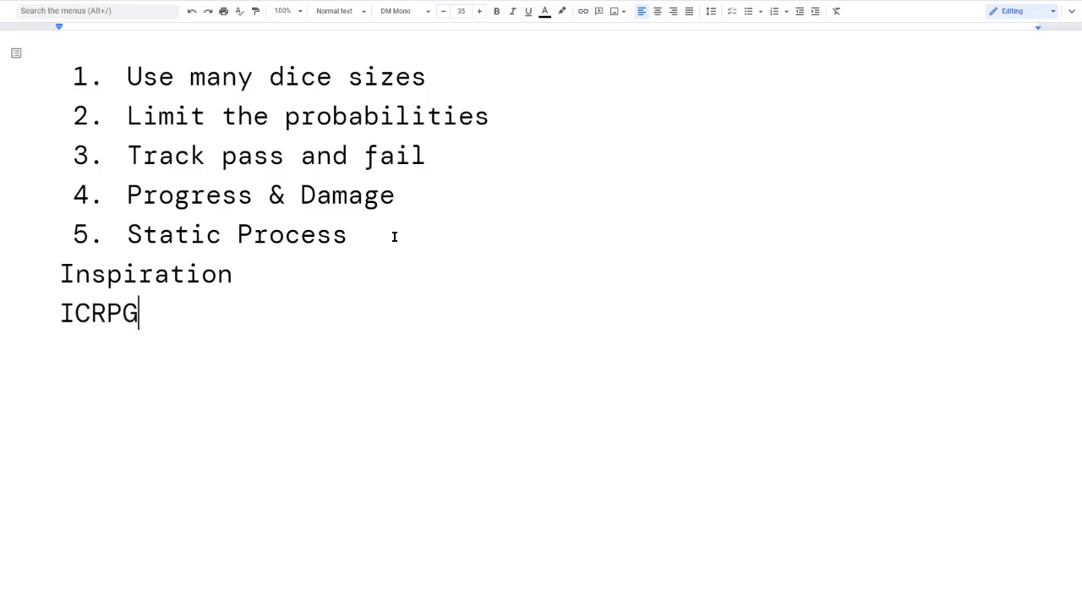
pyautogui.press('Return')
pyautogui.write('TN is se')
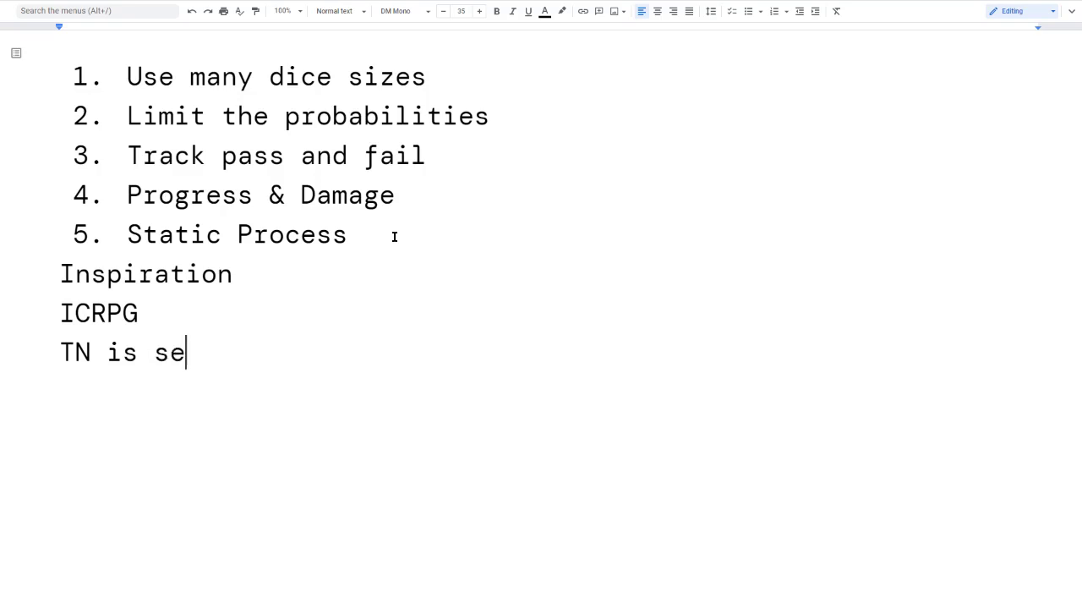
pyautogui.write('t per scene')
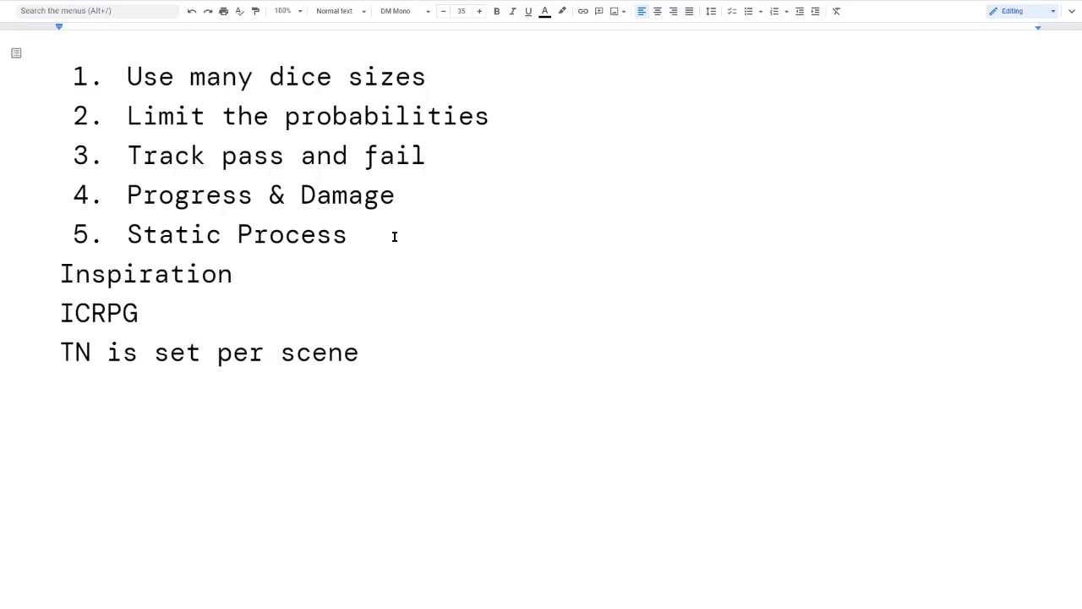
pyautogui.press('Return')
# Type 'Knave' on the new note line.
pyautogui.write('Knave')
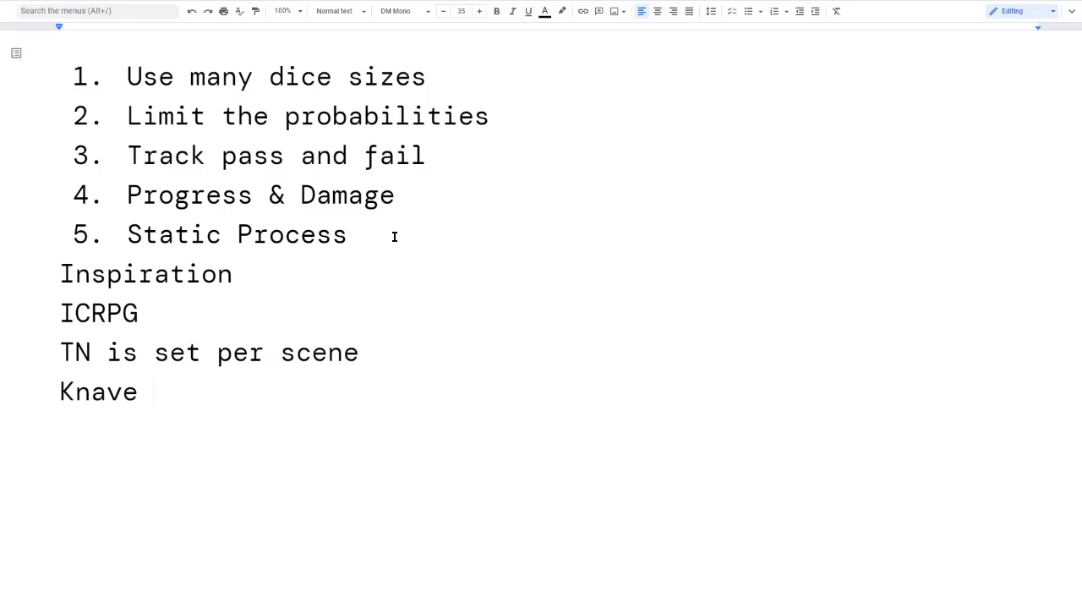
# Extend the Knave line with '16 25% success (0bonus) / 75% success (max bonus)' and start a new line.
pyautogui.write('16')
pyautogui.write('25% success (0bonus) ')
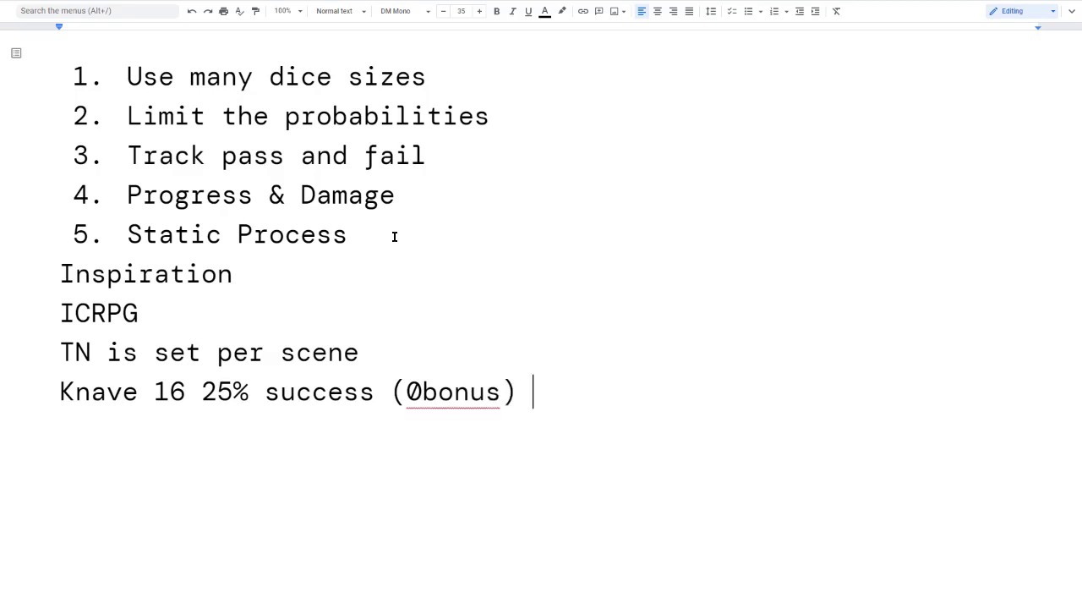
pyautogui.write('1')
pyautogui.press('BackSpace')
pyautogui.write('/ 75% ')
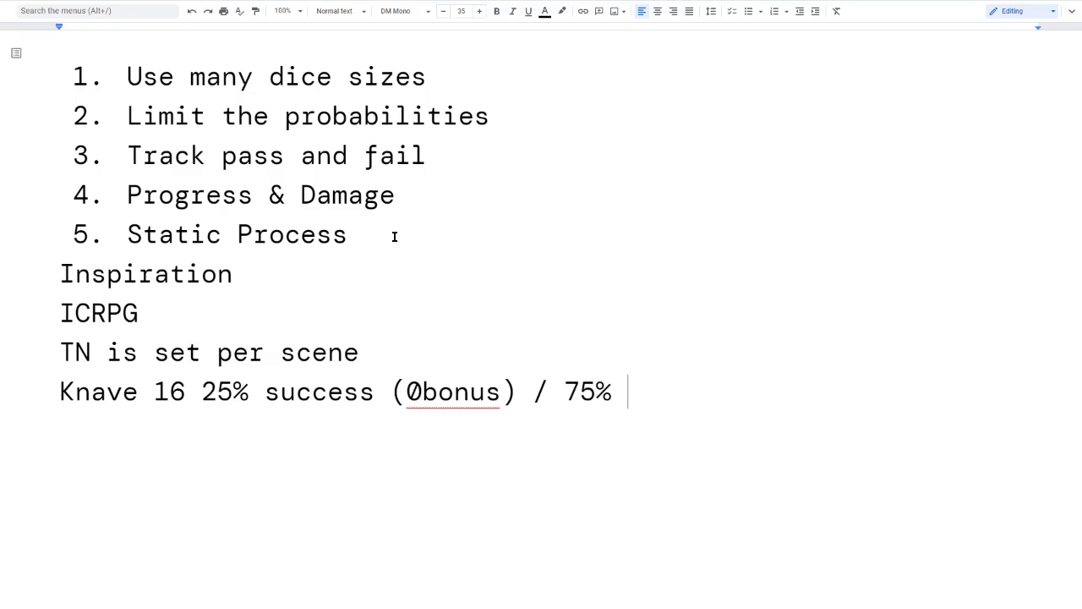
pyautogui.write('success (')
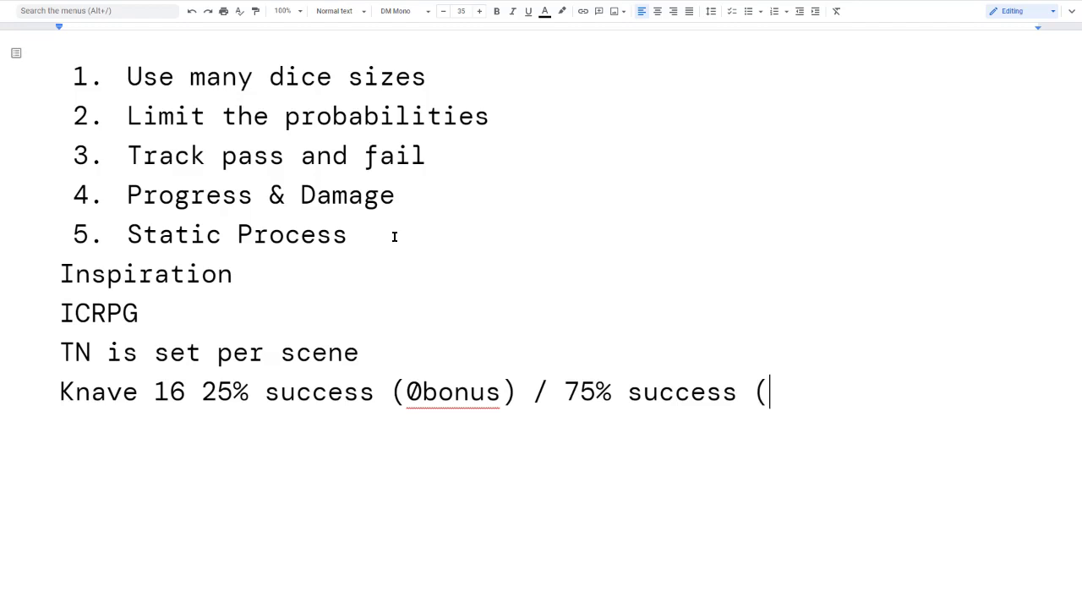
pyautogui.write('max bonus)')
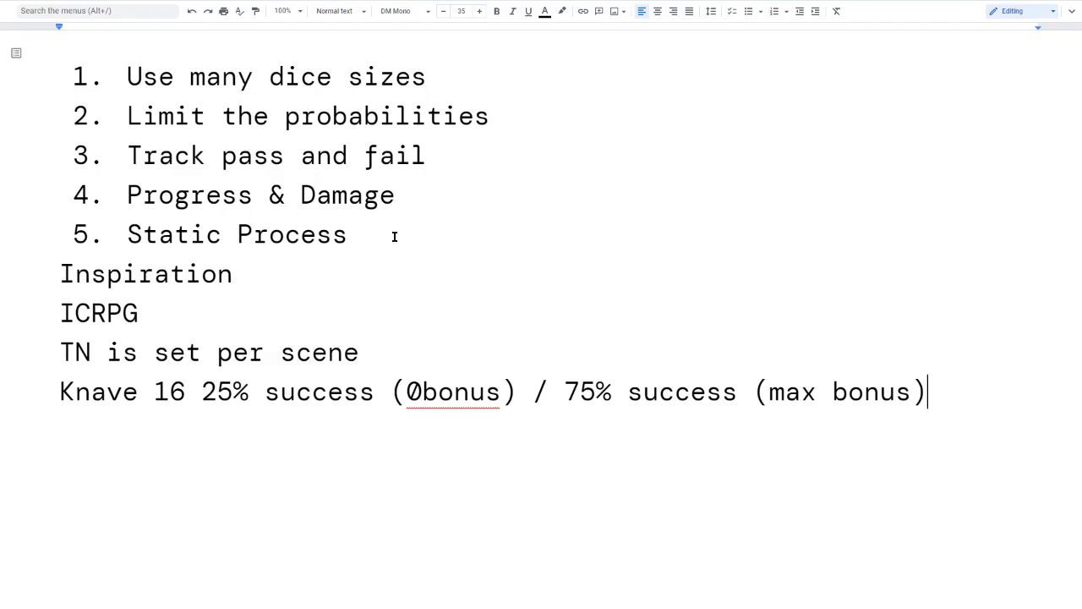
pyautogui.hotkey('ctrl', 'shift', 'Left')
pyautogui.hotkey('ctrl', 'shift', 'Left')
pyautogui.hotkey('ctrl', 'shift', 'Left')
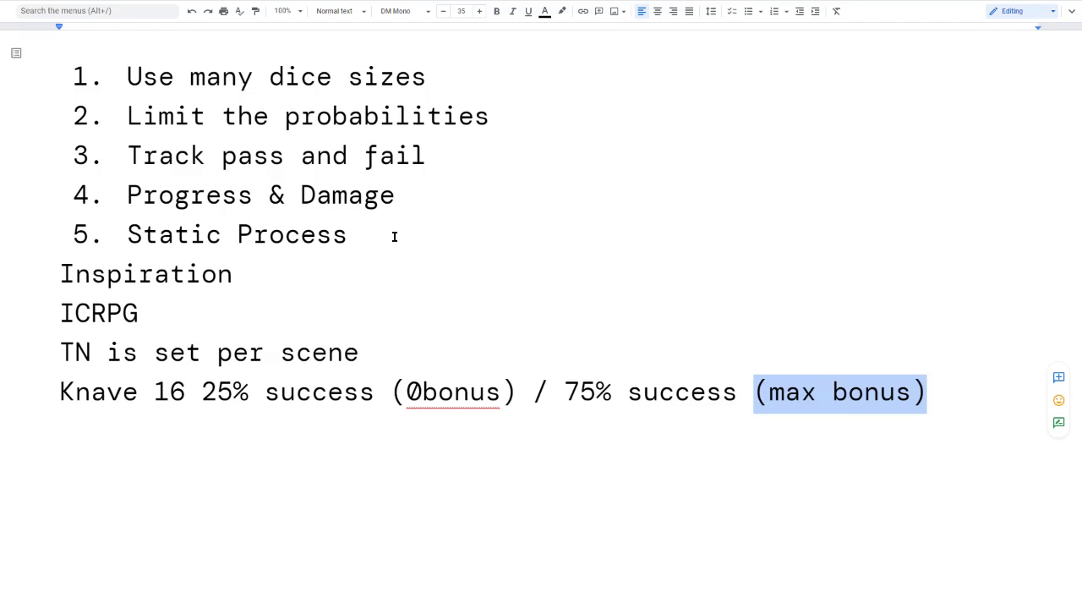
pyautogui.press('End')
pyautogui.press('Return')
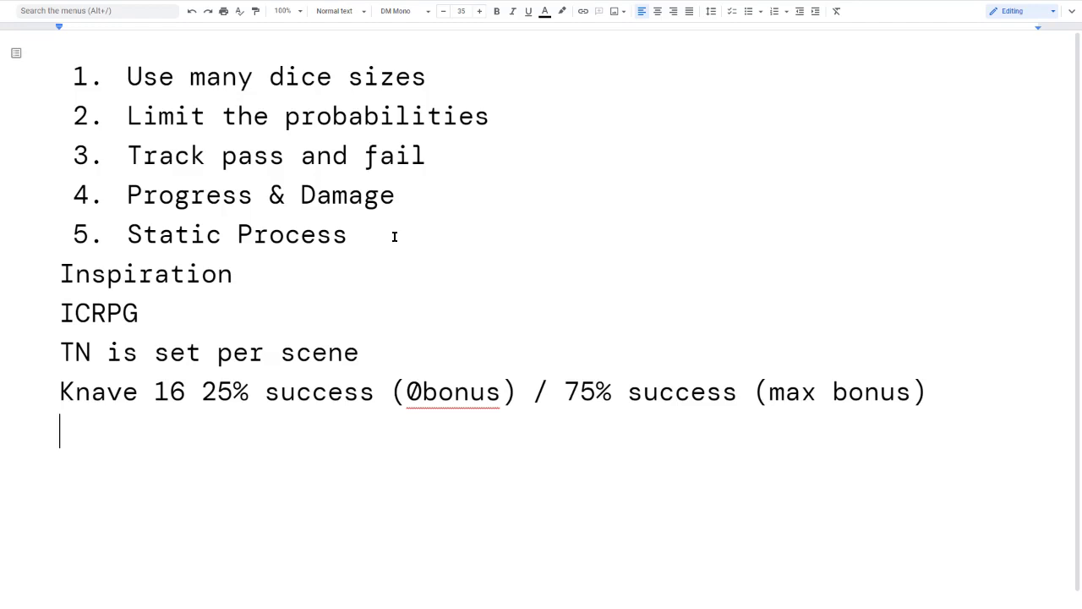
# Type the TN4 heading followed by the d4 25% and d6 50% lines.
pyautogui.write('TN4')
pyautogui.press('Return')
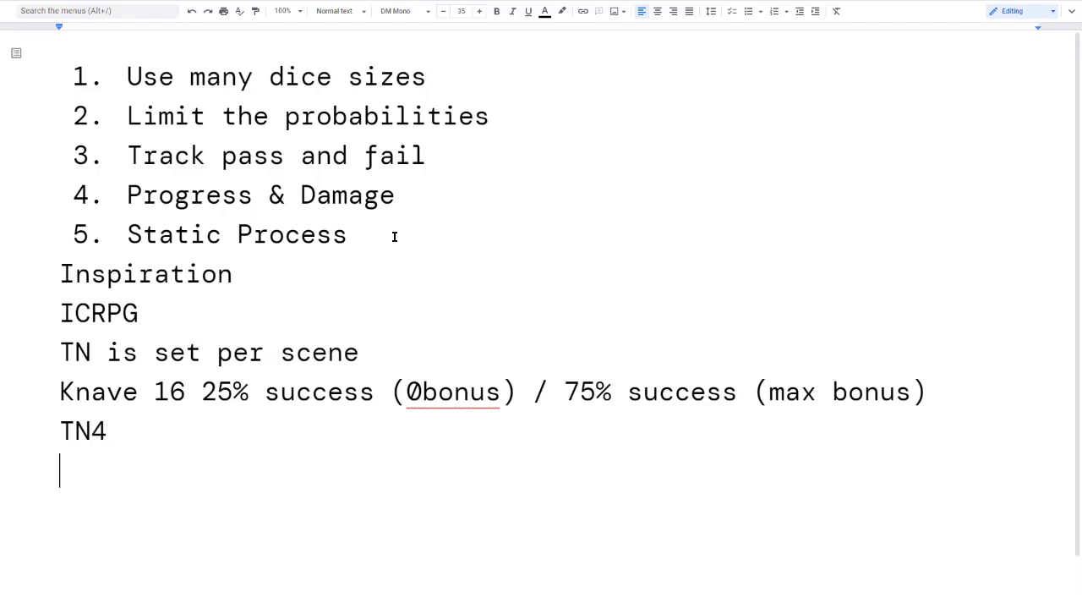
pyautogui.write('d4 25%')
pyautogui.press('Return')
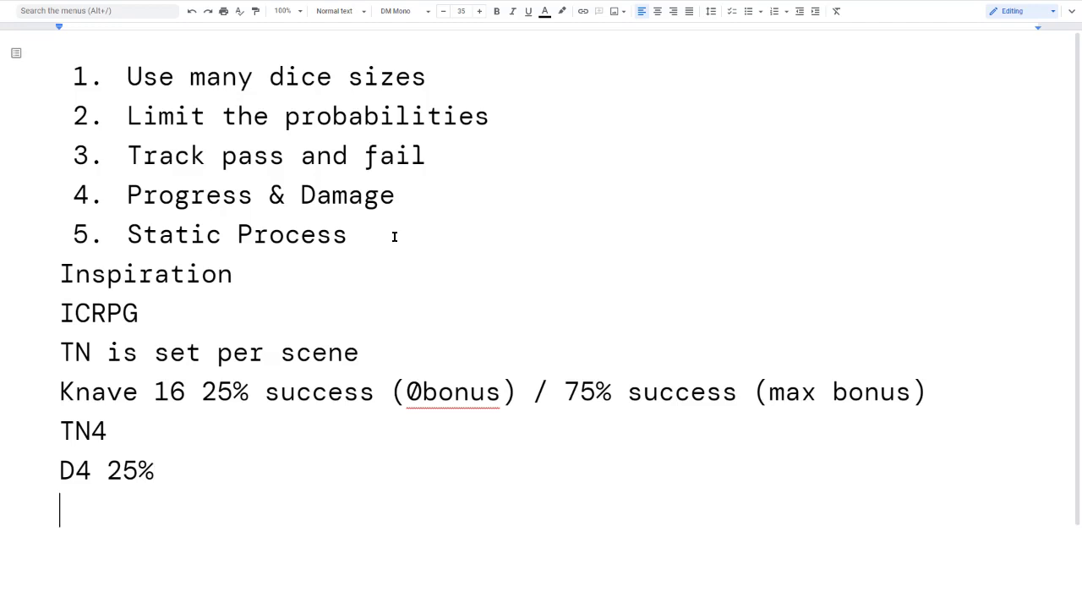
pyautogui.write('d6 50%')
pyautogui.press('Return')
# Add the d8 62.5%, d10 70% and d12 75% lines.
pyautogui.write('d8')
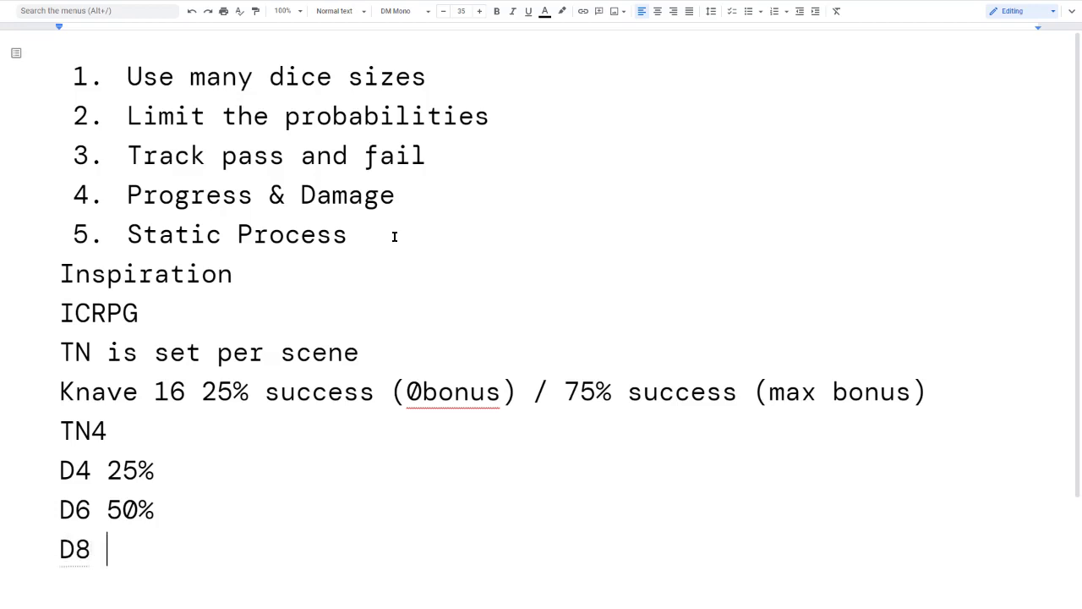
pyautogui.write(' 62.5%')
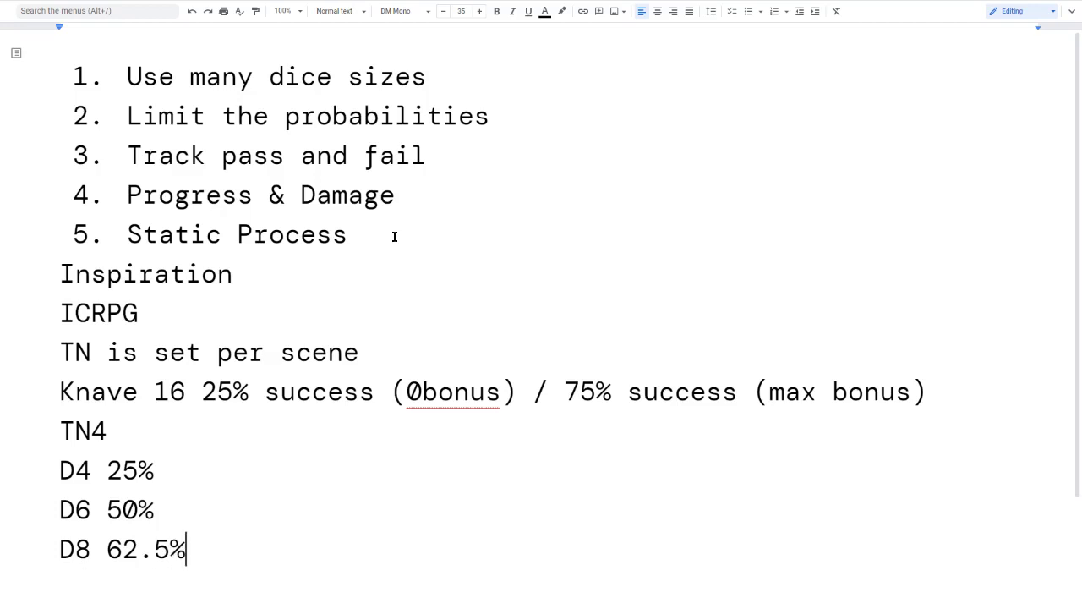
pyautogui.press('Return')
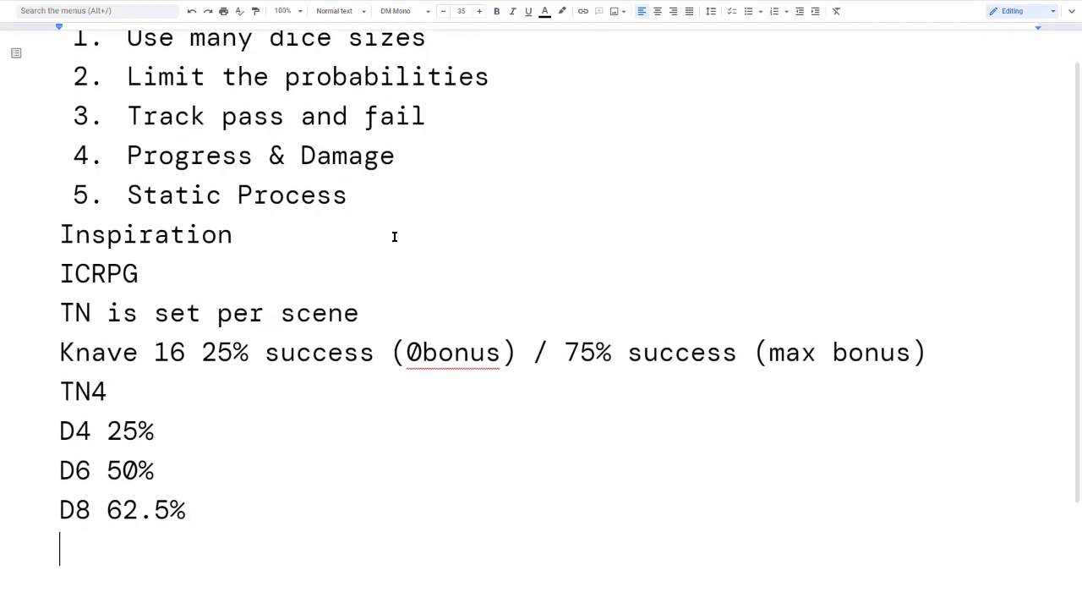
pyautogui.write('d10')
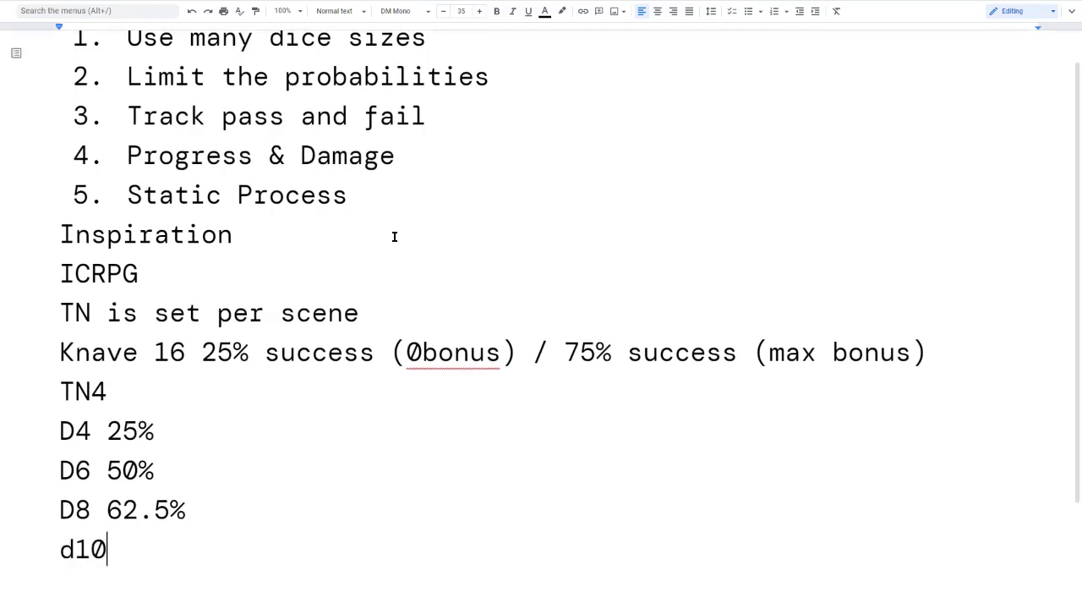
pyautogui.write(' 70')
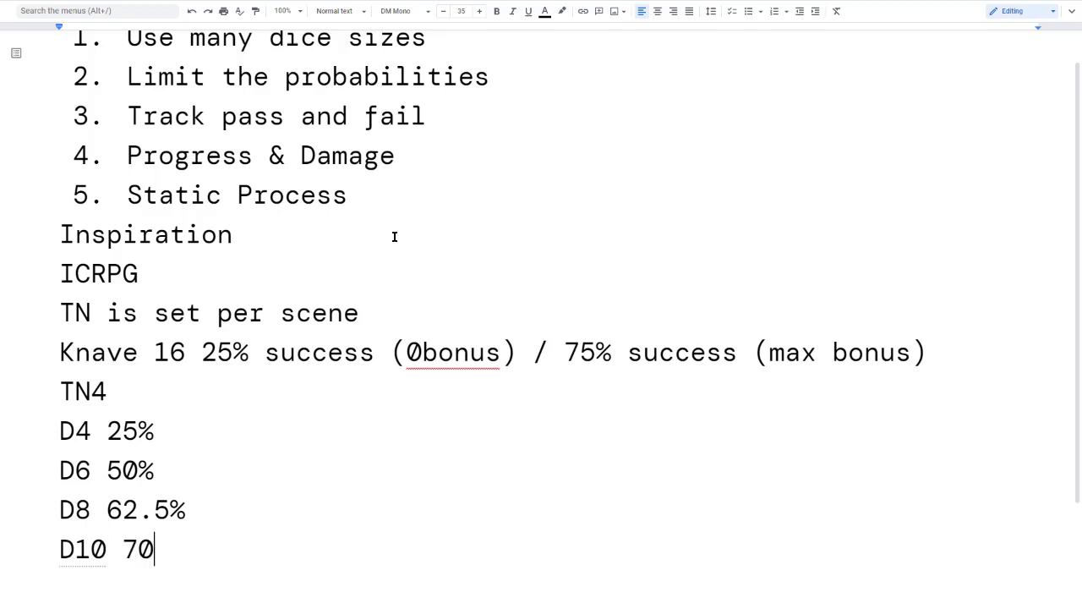
pyautogui.press('Return')
pyautogui.write('d12')
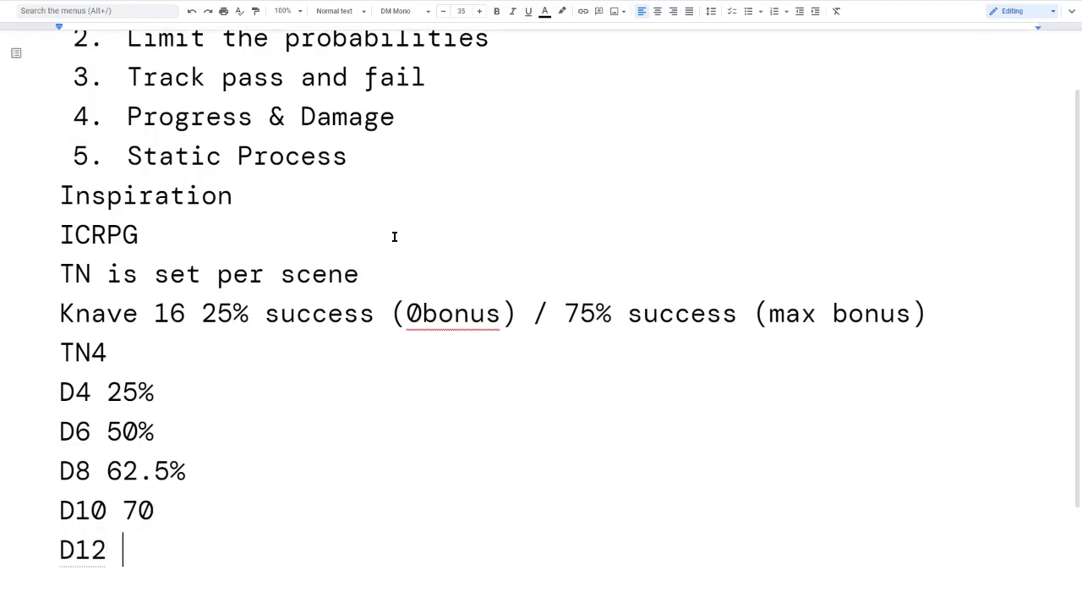
pyautogui.write(' 5')
pyautogui.press('BackSpace')
pyautogui.write('75%')
pyautogui.press('Up')
pyautogui.write('%')
# Pad the d8, d6 and d4 rows so their percentages align with d10 and d12.
pyautogui.doubleClick(212, 312)
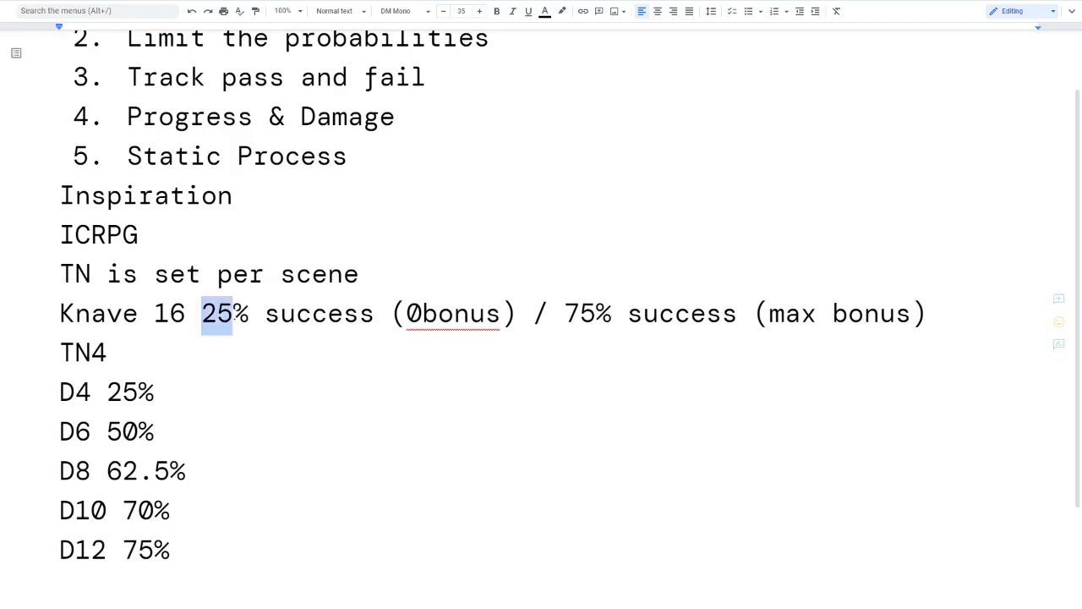
pyautogui.doubleClick(575, 312)
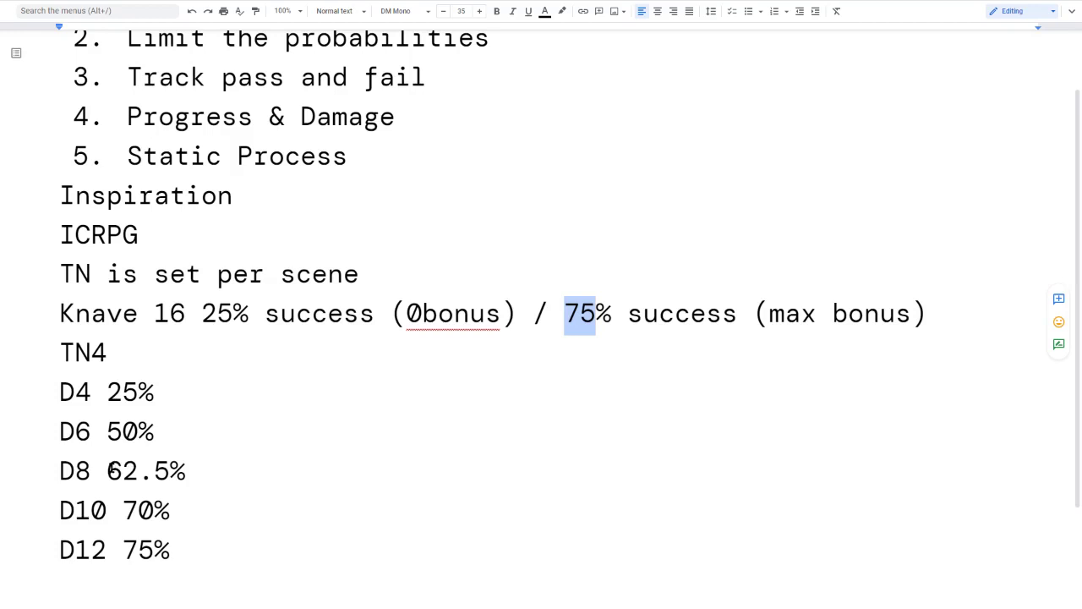
pyautogui.click(109, 467)
pyautogui.moveTo(108, 470); pyautogui.dragTo(170, 470)
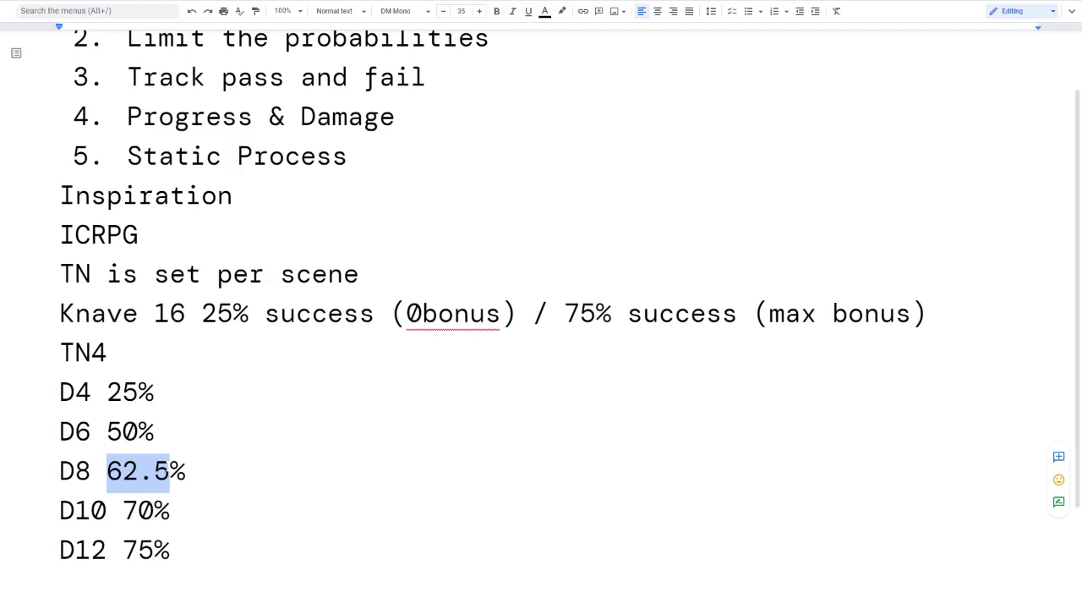
pyautogui.moveTo(170, 470); pyautogui.dragTo(107, 470)
pyautogui.click(106, 471)
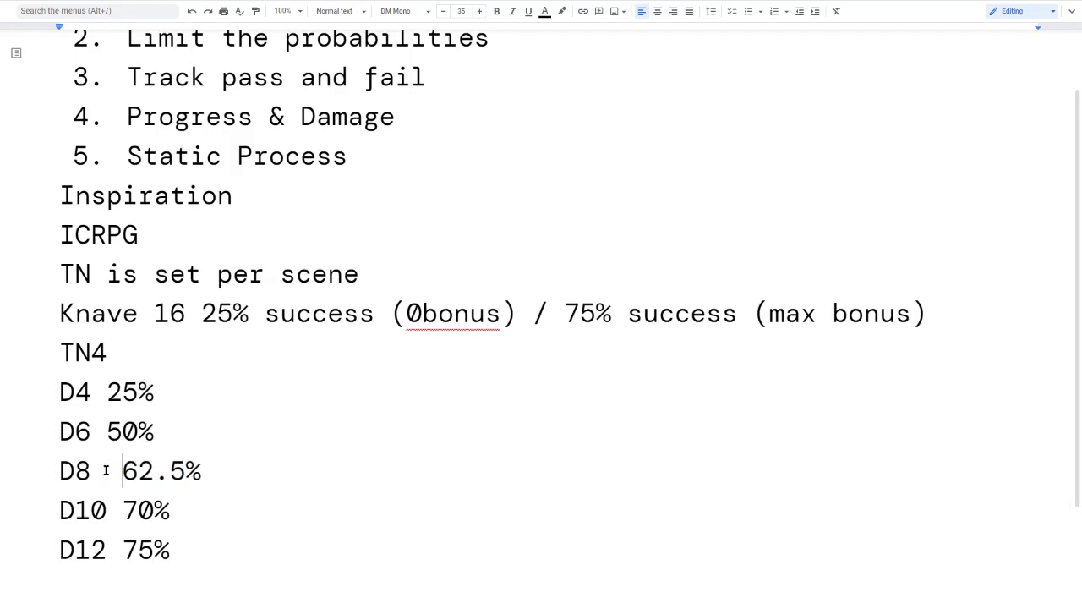
pyautogui.click(110, 439)
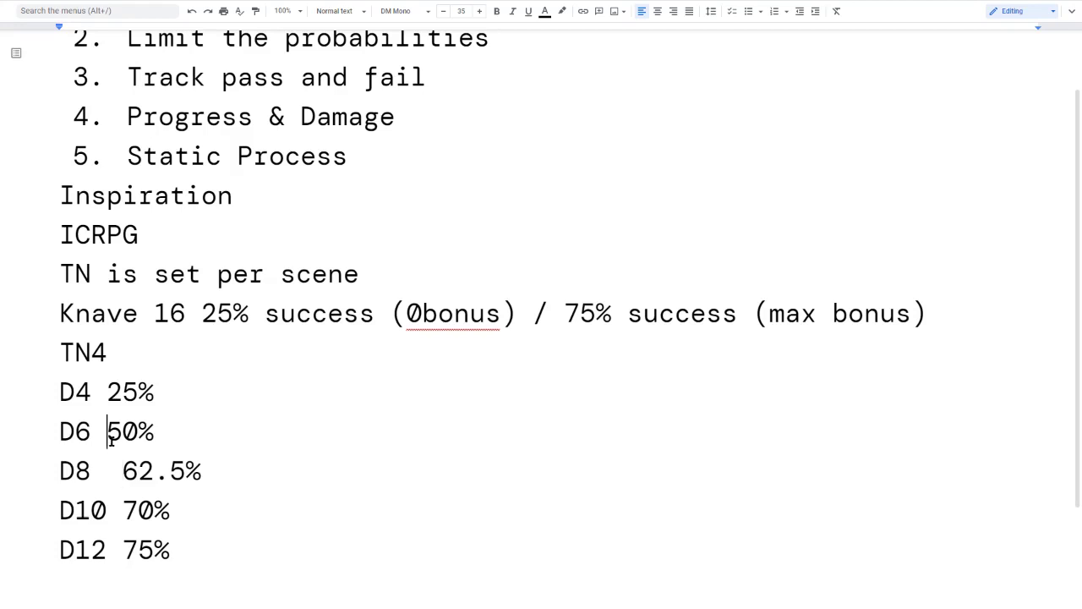
pyautogui.click(105, 397)
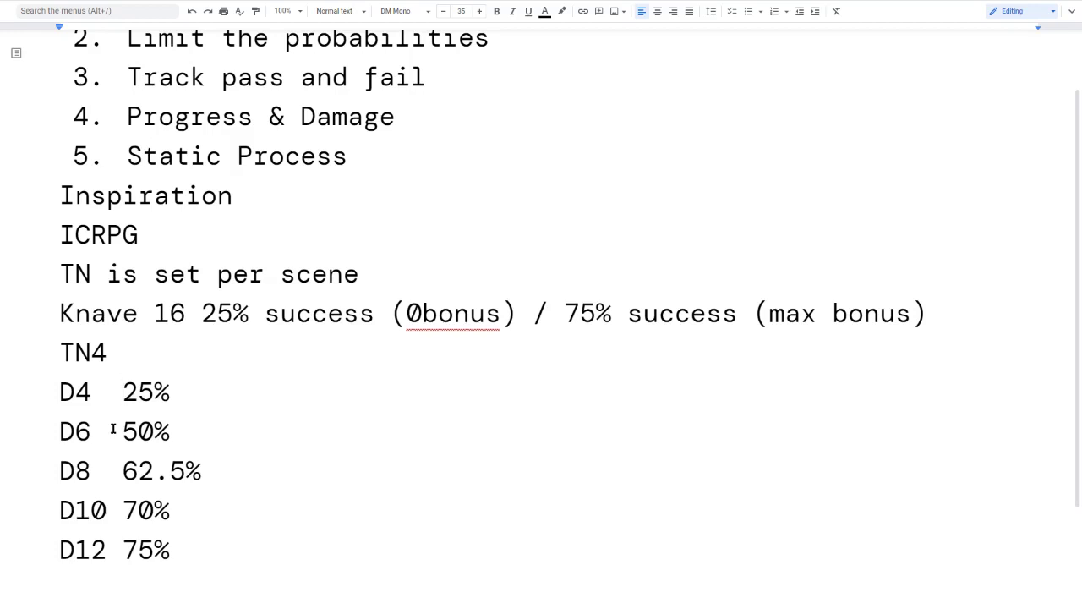
# Leave a blank line after d12 75% and begin the next note with 'Spire'.
pyautogui.click(49, 430)
pyautogui.moveTo(59, 432); pyautogui.dragTo(187, 414)
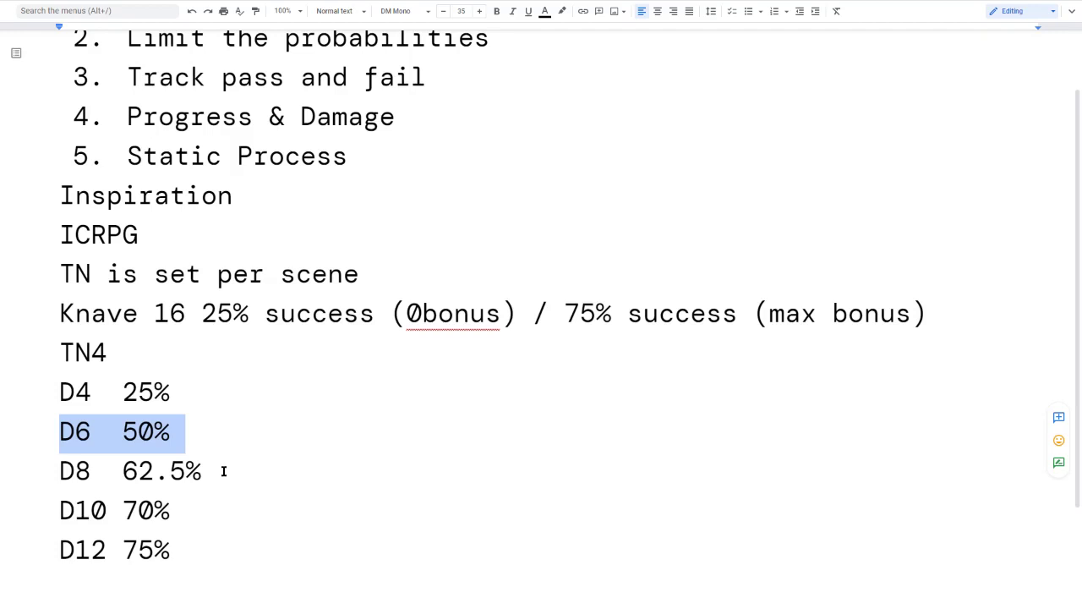
pyautogui.scroll(-2, 195, 472)
pyautogui.click(183, 432)
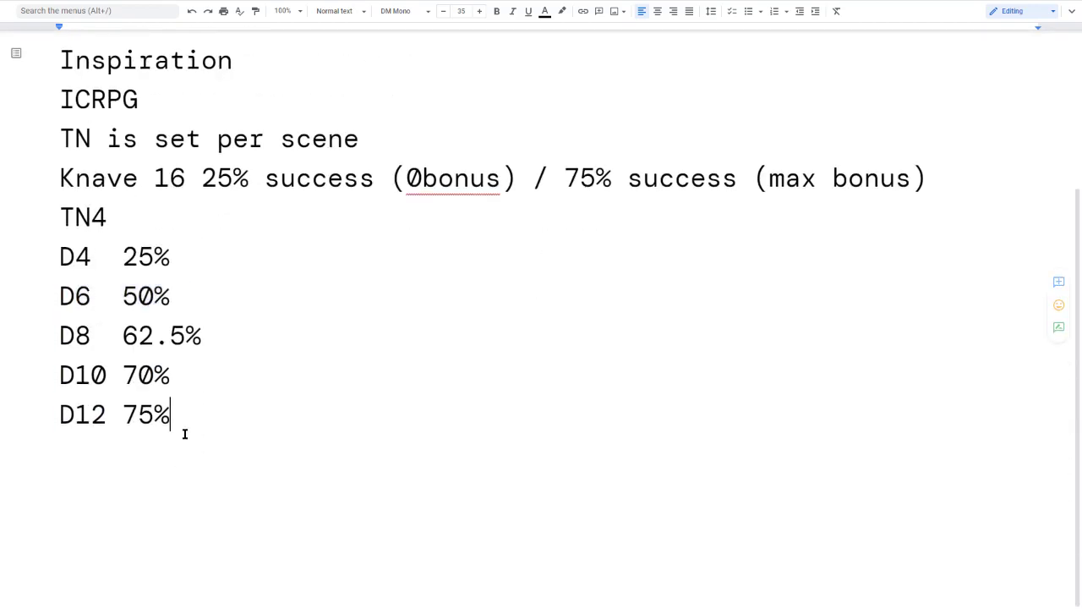
pyautogui.press('Return')
pyautogui.press('Return')
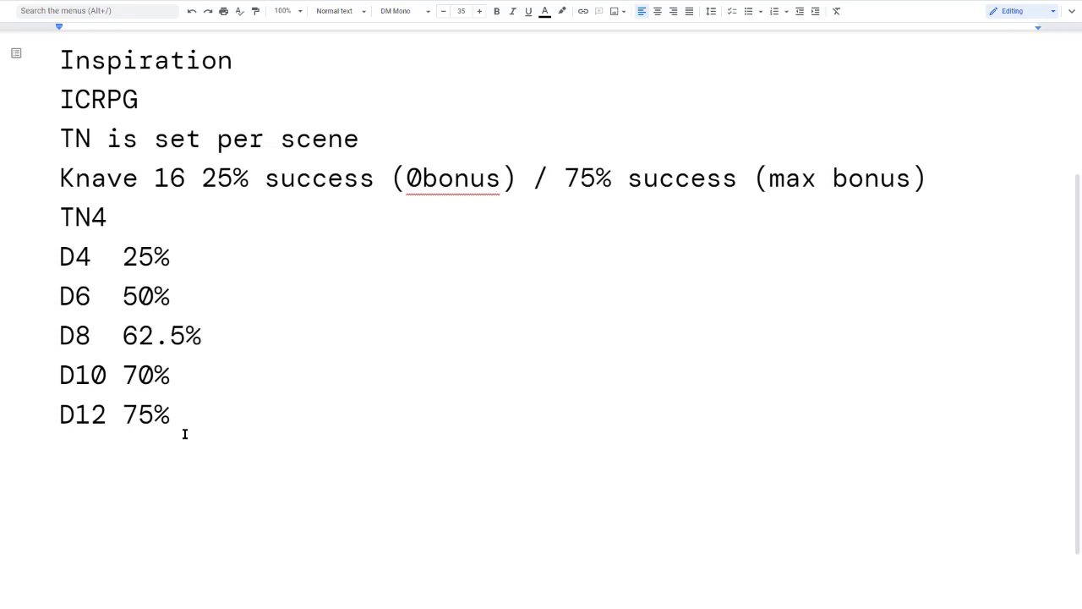
pyautogui.write('Spire')
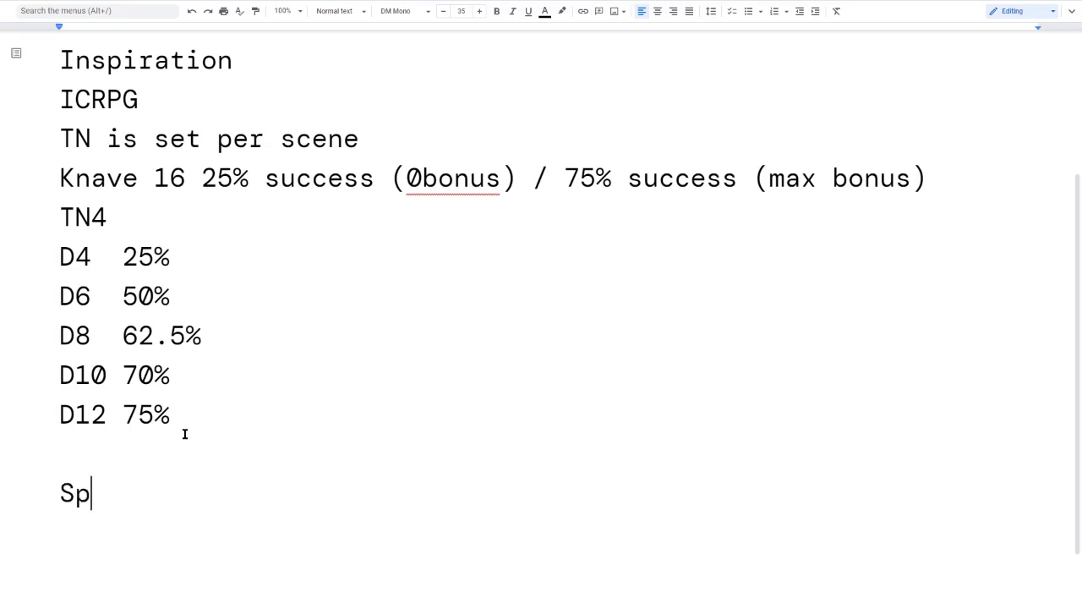